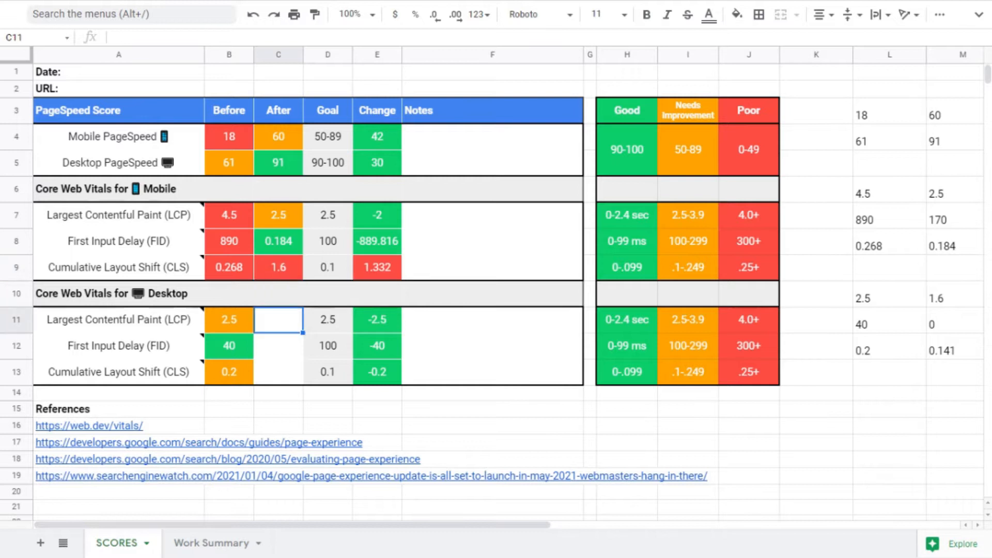
- Correct the mobile Cumulative Layout Shift After value to 0.184
{"action": "key", "text": "Up"}
{"action": "key", "text": "Up"}
{"action": "key", "text": "Left"}
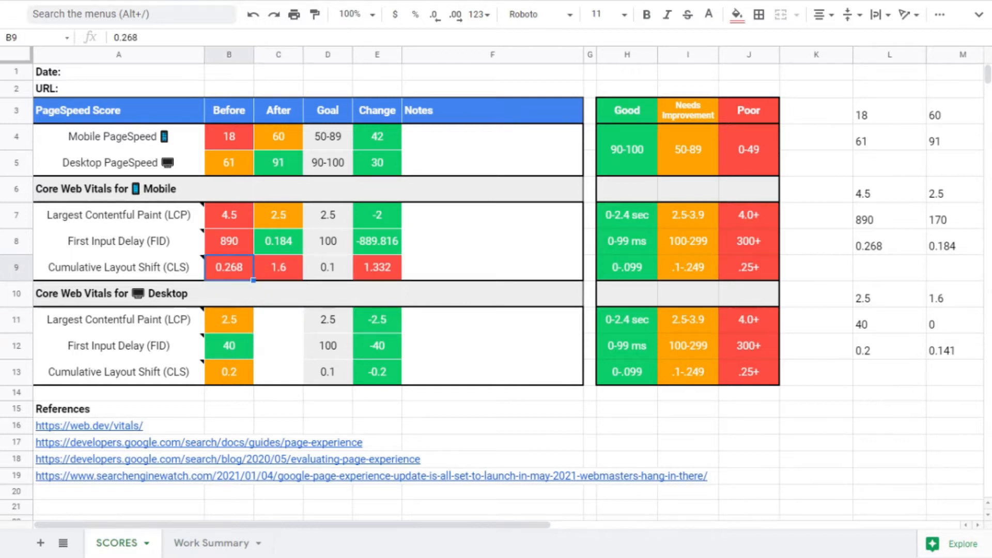
{"action": "key", "text": "Right"}
{"action": "type", "text": "0.184"}
{"action": "key", "text": "Return"}
- Enter the desktop After values 1.6, 0 and 0.141 for LCP, FID and CLS
{"action": "key", "text": "Down"}
{"action": "type", "text": "1.6"}
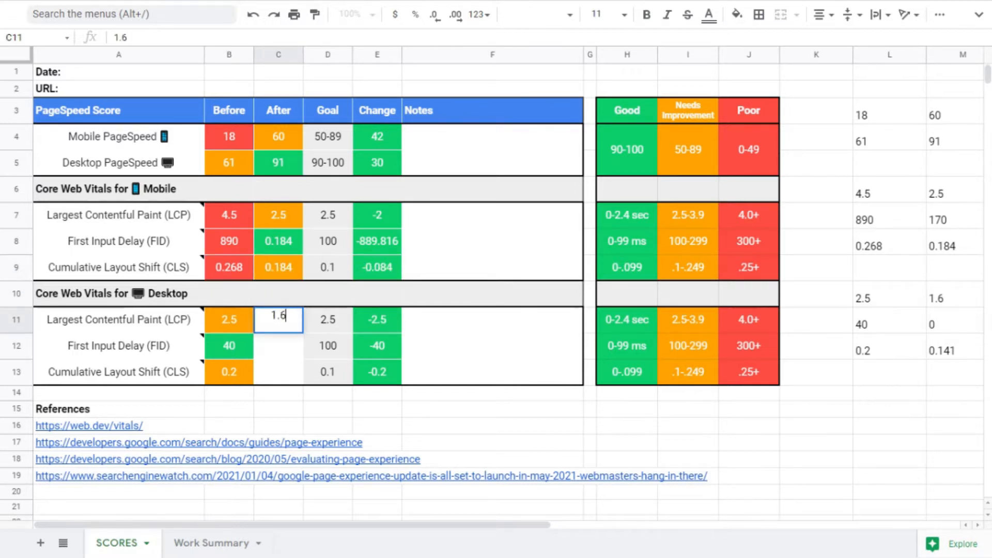
{"action": "key", "text": "Return"}
{"action": "type", "text": "0"}
{"action": "key", "text": "Return"}
{"action": "type", "text": "0.141"}
{"action": "key", "text": "Return"}
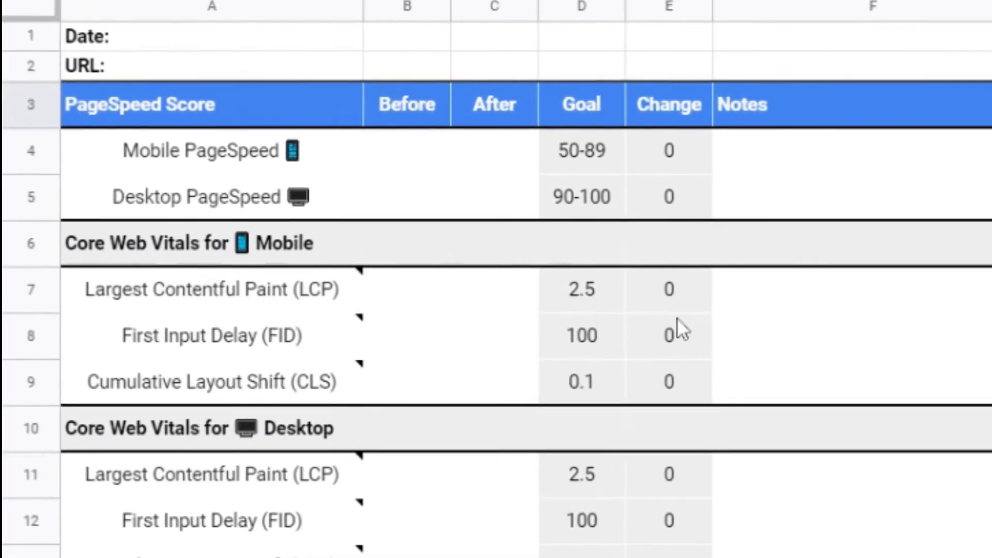
- Enter the Before PageSpeed scores: 18 for mobile and 61 for desktop
{"action": "left_click", "coordinate": [435, 151]}
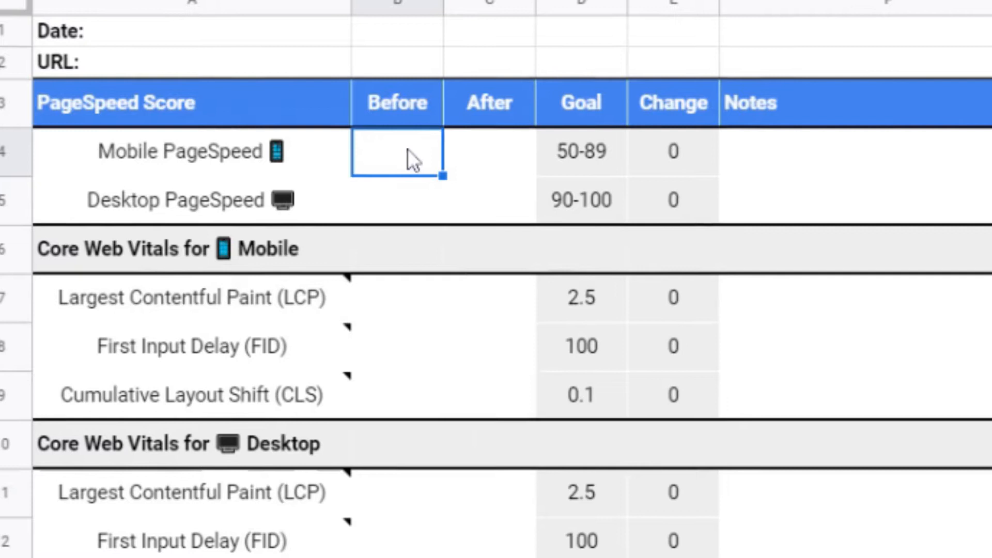
{"action": "type", "text": "18"}
{"action": "key", "text": "Return"}
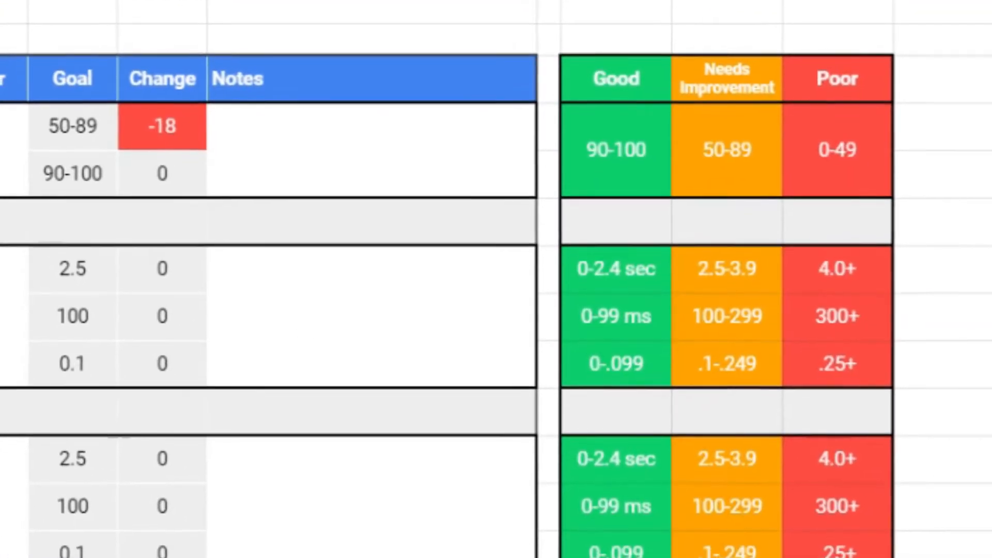
{"action": "type", "text": "61"}
{"action": "key", "text": "Return"}
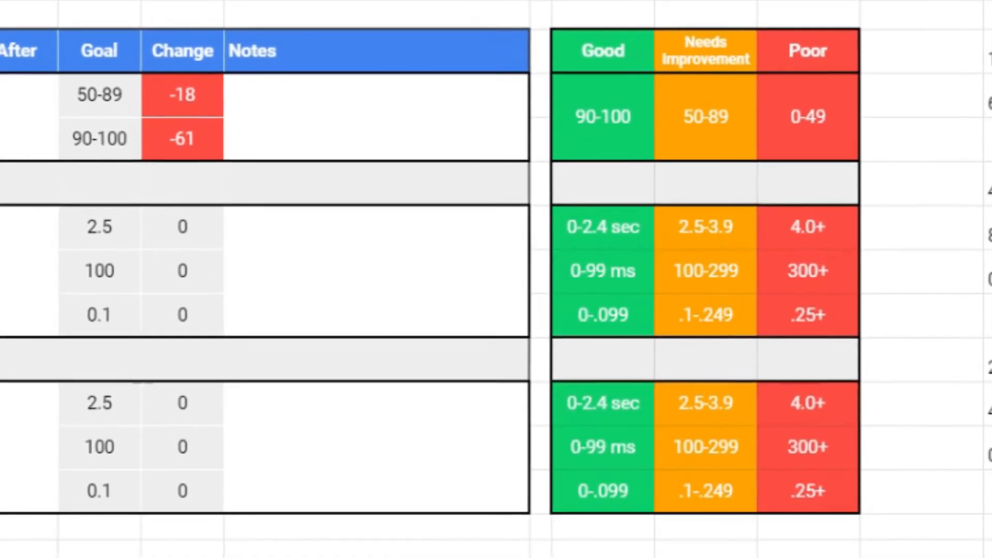
- Enter the mobile Core Web Vitals Before values 4.5, 890 and 0.268 for LCP, FID and CLS
{"action": "type", "text": "4.5"}
{"action": "key", "text": "Return"}
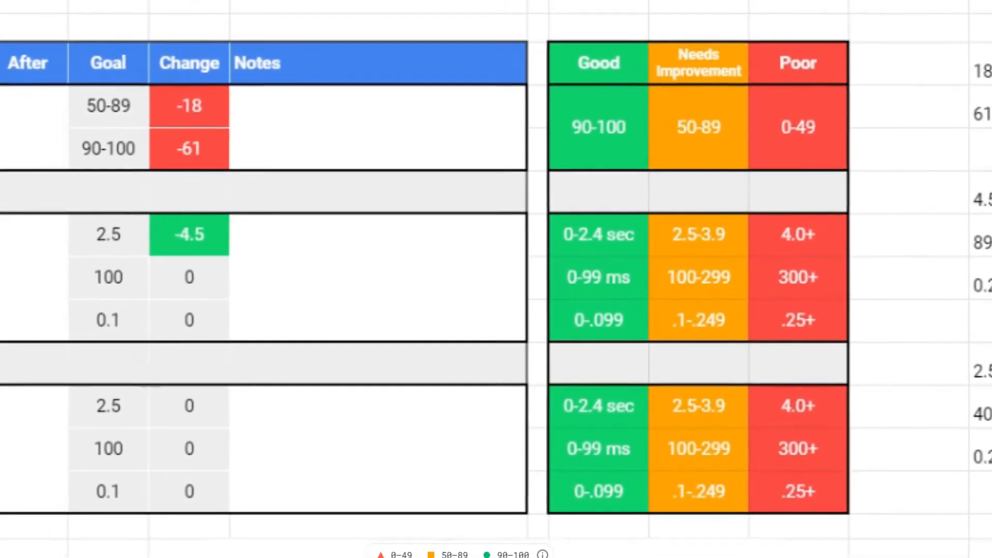
{"action": "type", "text": "890"}
{"action": "key", "text": "Return"}
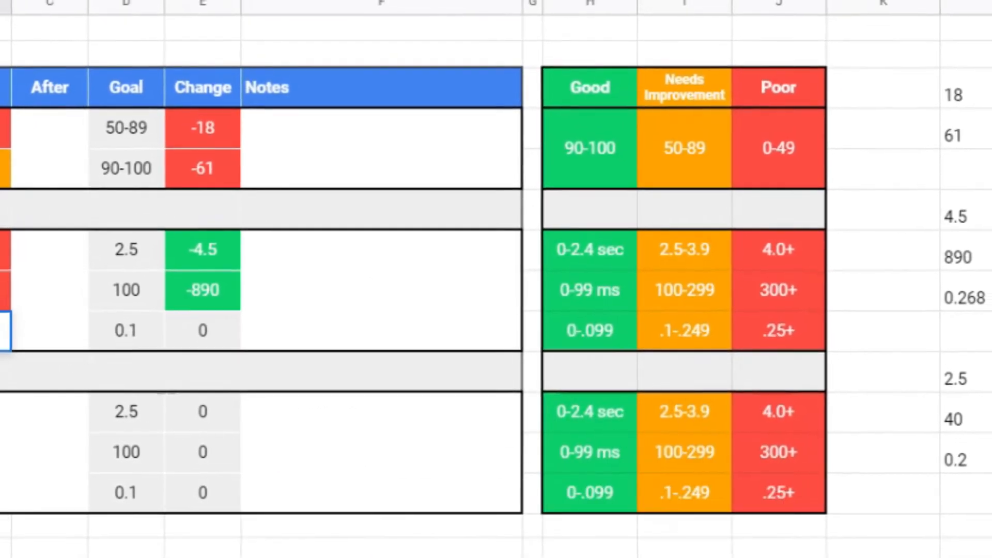
{"action": "type", "text": ".268"}
{"action": "key", "text": "Return"}
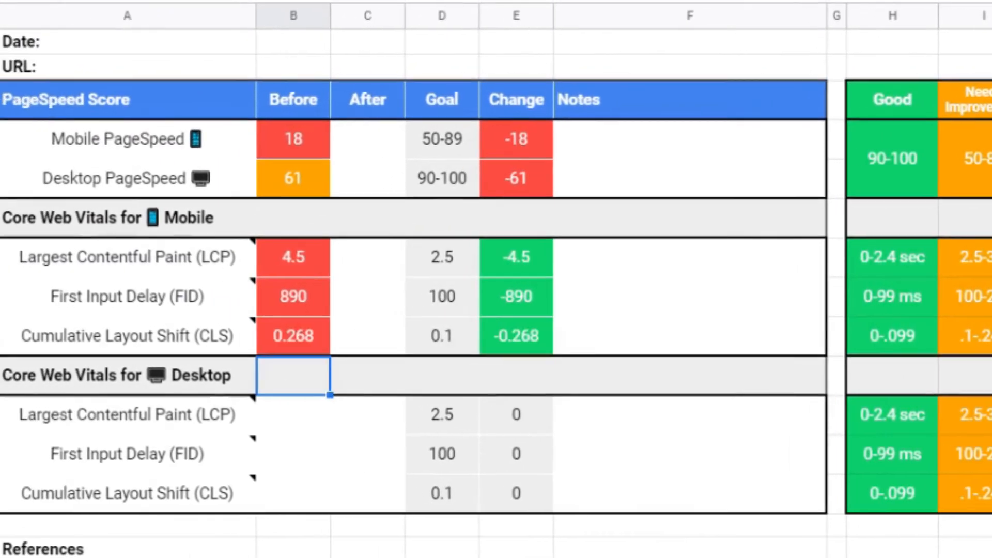
- Enter the desktop Core Web Vitals Before values 2.5, 40 and 0.2 for LCP, FID and CLS
{"action": "key", "text": "Down"}
{"action": "type", "text": "2.5"}
{"action": "key", "text": "Return"}
{"action": "type", "text": "40"}
{"action": "key", "text": "Return"}
{"action": "type", "text": ".2"}
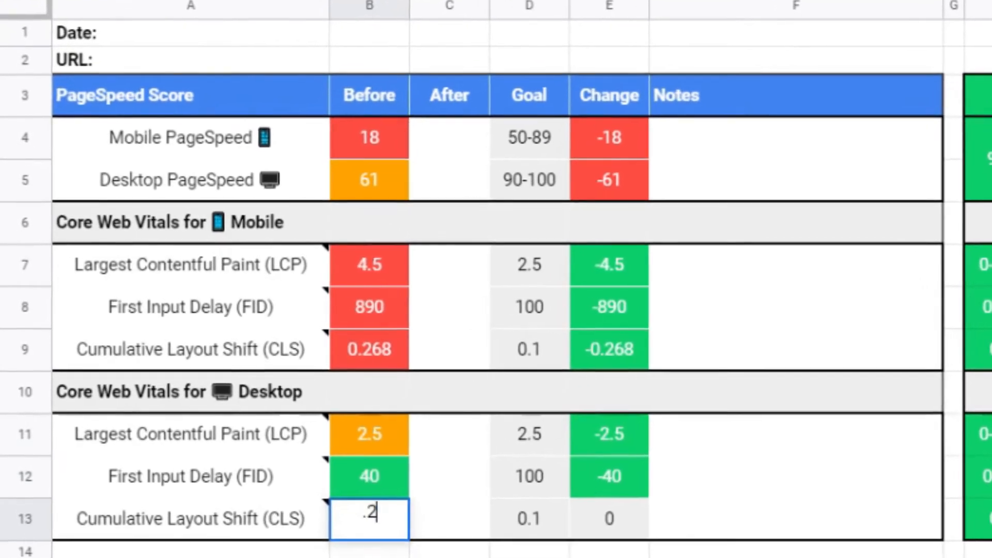
- Fill the mobile After column with 2.5 for LCP, 0.184 for FID and 1.6 for CLS
{"action": "key", "text": "Up"}
{"action": "key", "text": "Up"}
{"action": "key", "text": "Up"}
{"action": "key", "text": "Up"}
{"action": "key", "text": "Up"}
{"action": "key", "text": "Up"}
{"action": "key", "text": "Up"}
{"action": "key", "text": "Up"}
{"action": "key", "text": "Up"}
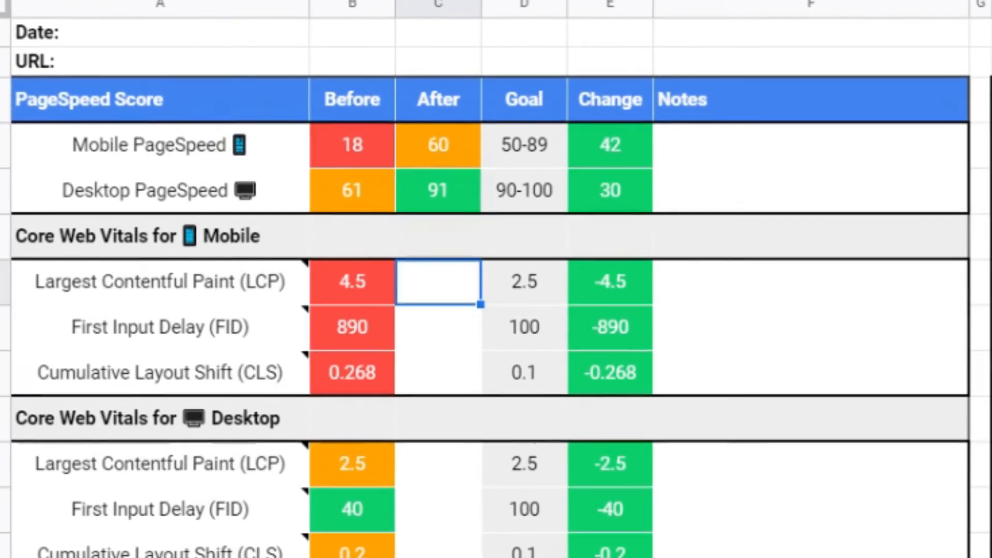
{"action": "type", "text": ".5"}
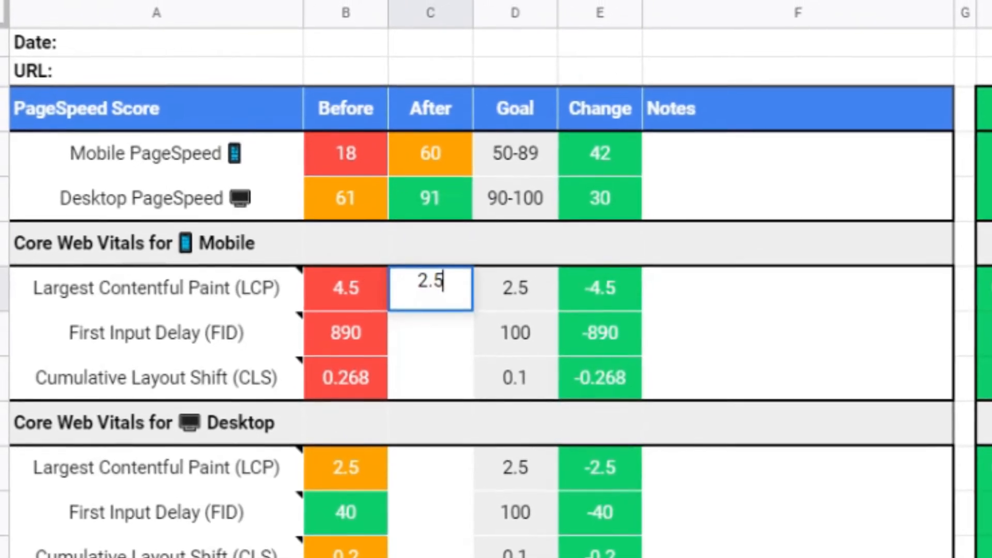
{"action": "key", "text": "Return"}
{"action": "type", "text": ".184"}
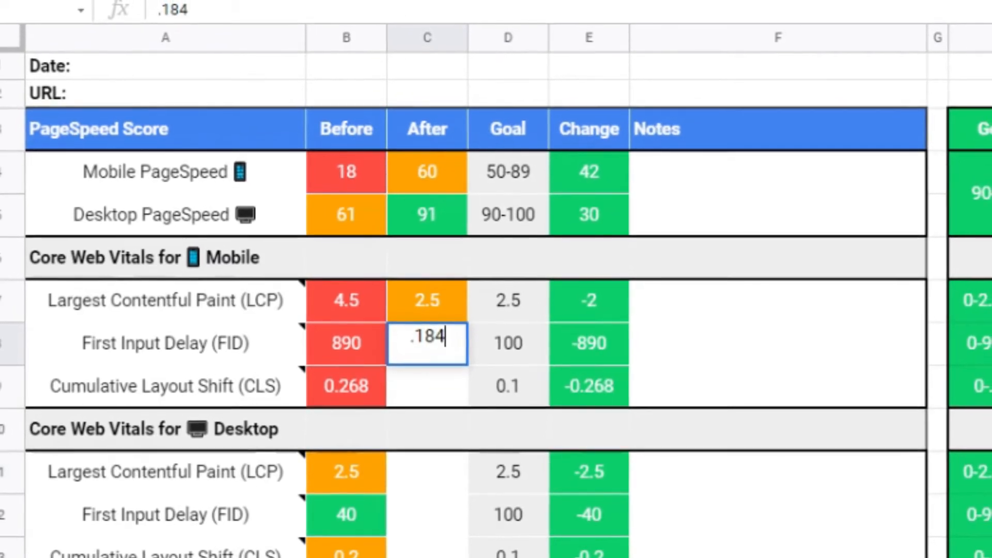
{"action": "key", "text": "Return"}
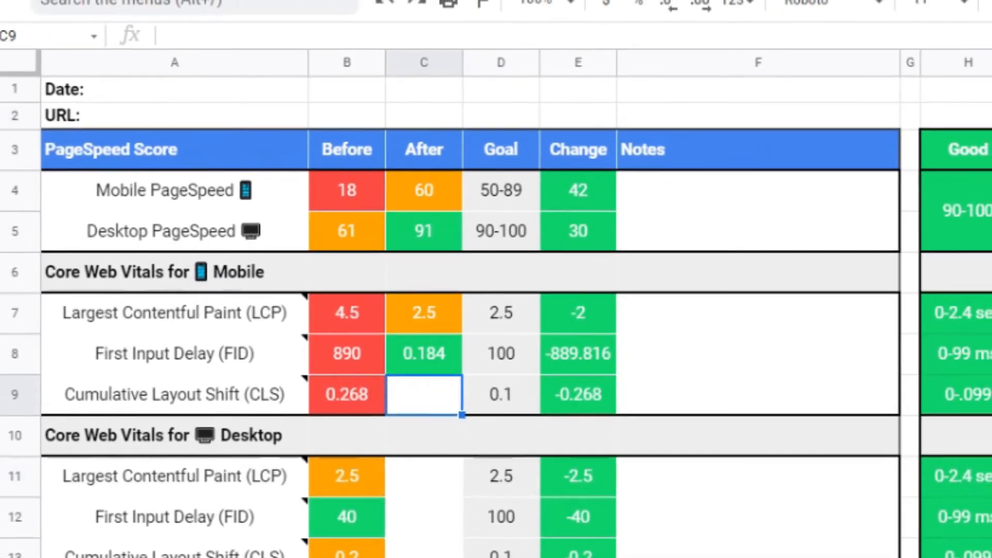
{"action": "type", "text": "1.6"}
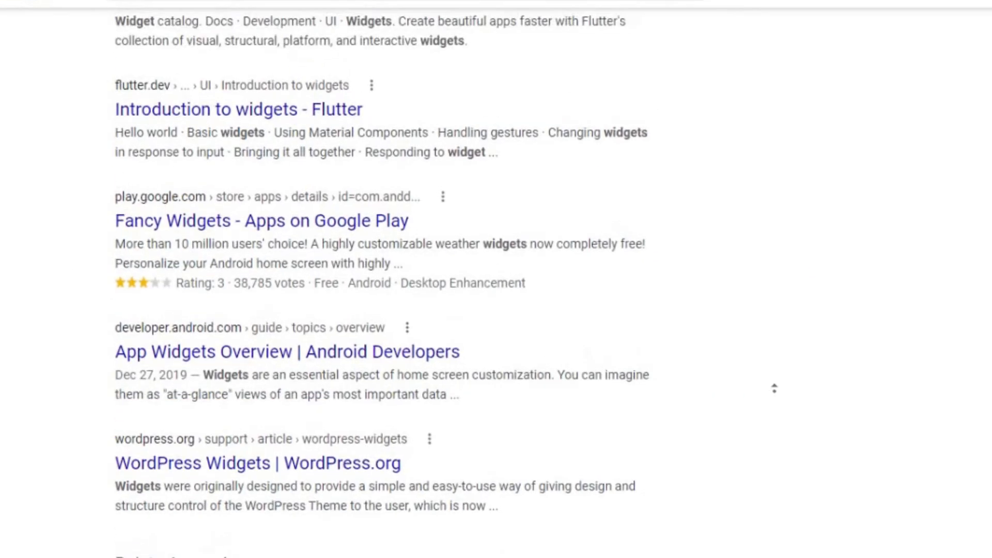
- Read the notes attached to the LCP, FID and CLS metric labels
{"action": "scroll", "coordinate": [774, 388], "scroll_direction": "up", "scroll_amount": 4}
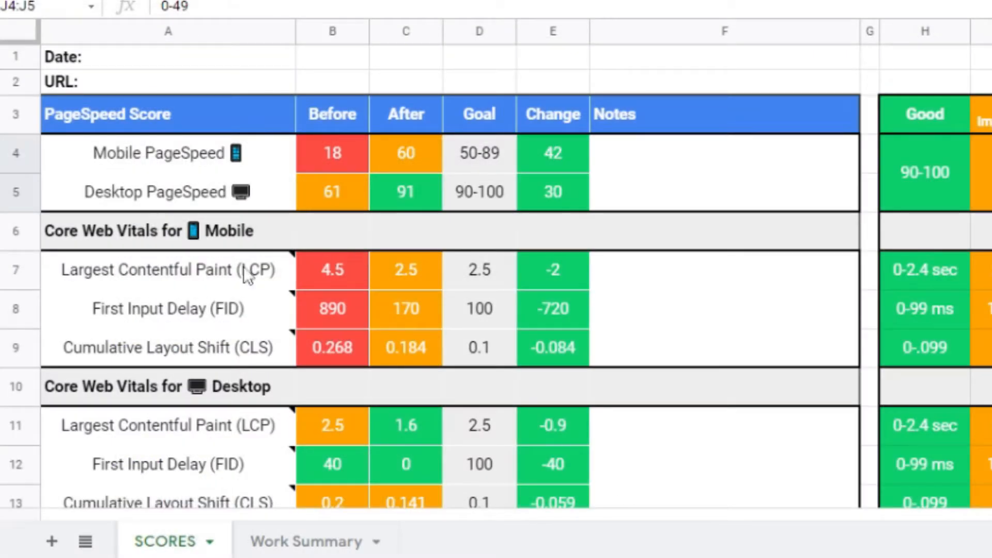
{"action": "mouse_move", "coordinate": [203, 274]}
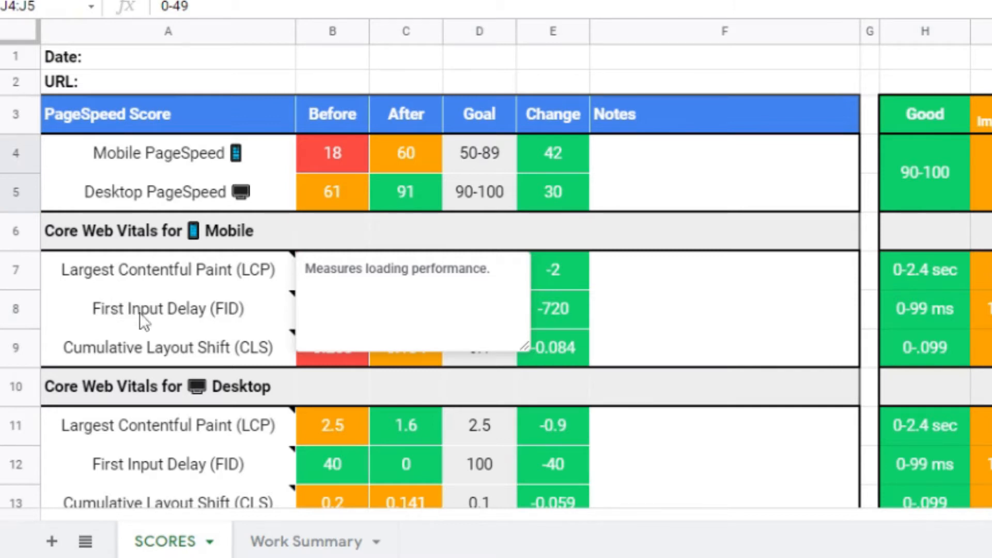
{"action": "mouse_move", "coordinate": [140, 312]}
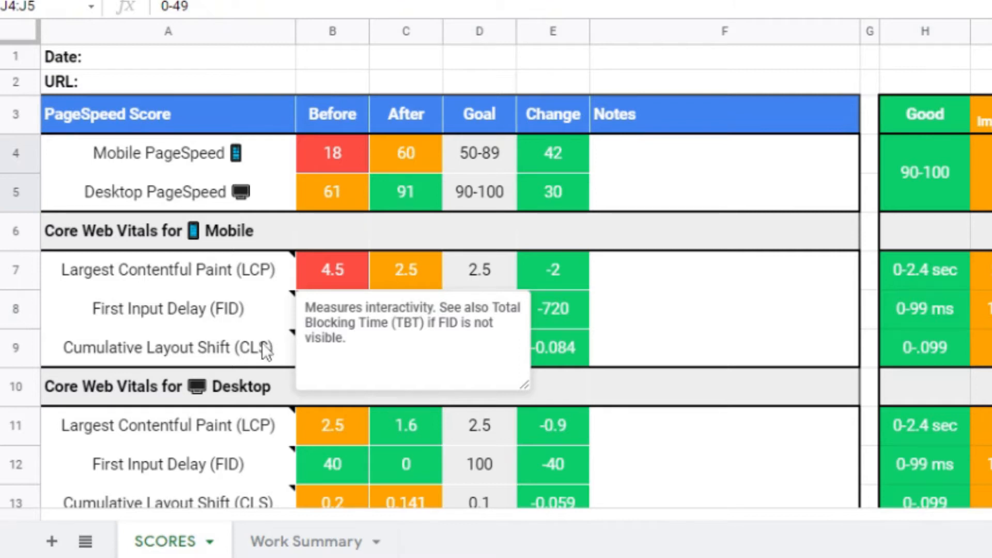
{"action": "mouse_move", "coordinate": [265, 357]}
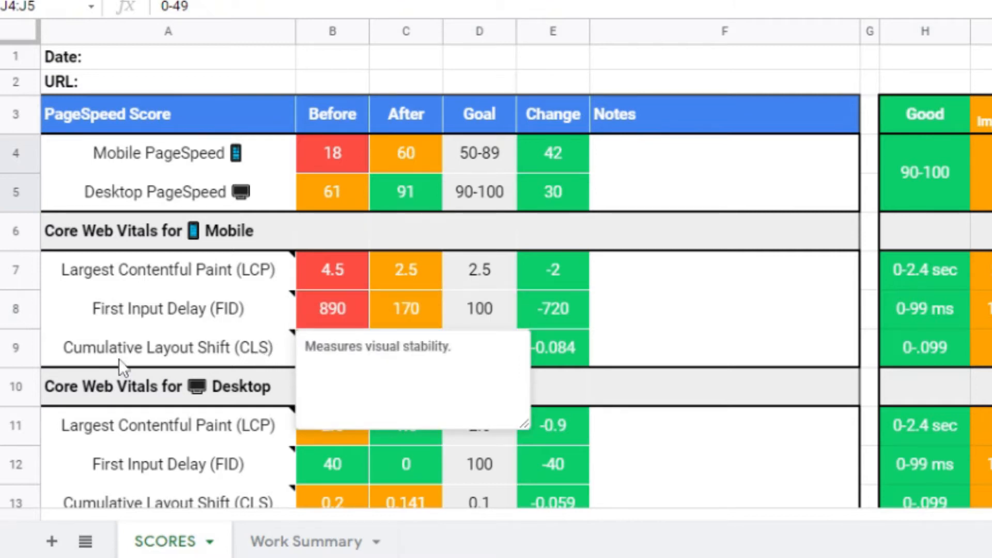
{"action": "mouse_move", "coordinate": [262, 303]}
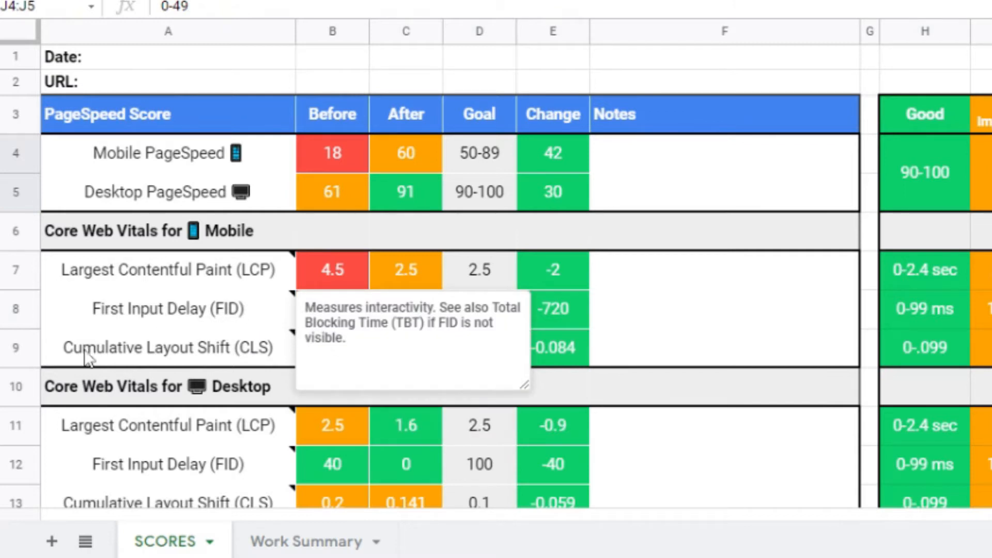
{"action": "mouse_move", "coordinate": [110, 359]}
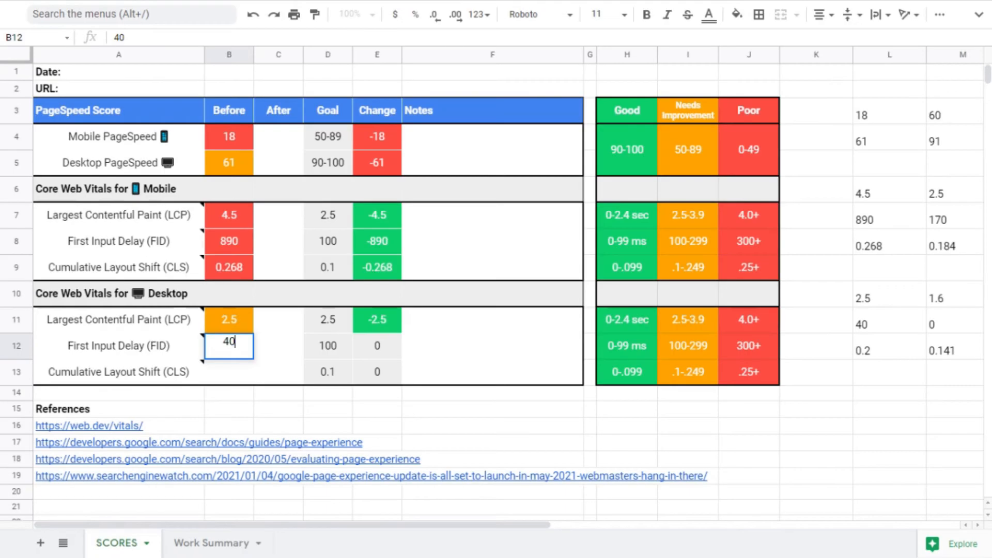
- Enter 0.2 as the desktop Cumulative Layout Shift Before value
{"action": "key", "text": "Return"}
{"action": "type", "text": ".2"}
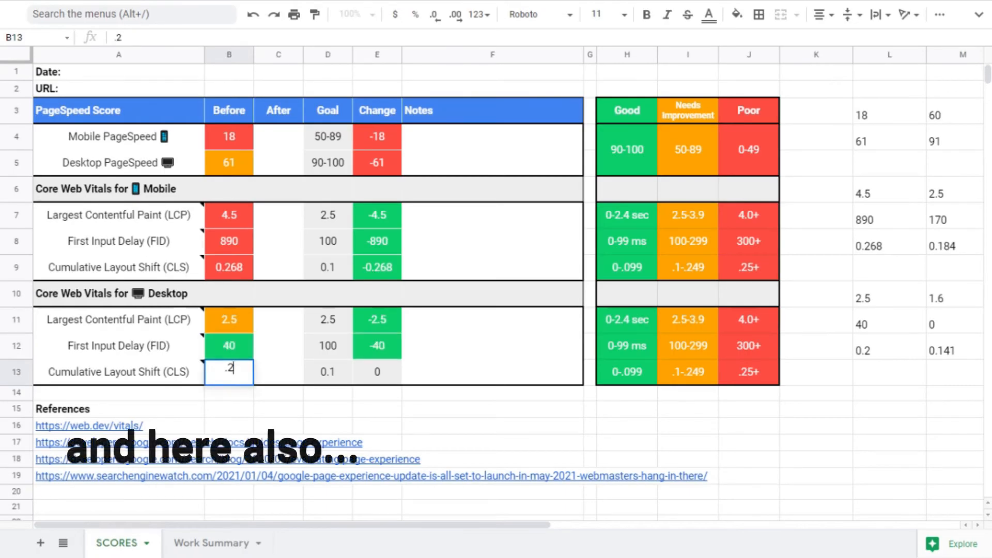
{"action": "key", "text": "Up"}
- Enter the After PageSpeed scores: 60 for mobile and 91 for desktop
{"action": "key", "text": "Up"}
{"action": "key", "text": "Up"}
{"action": "key", "text": "Up"}
{"action": "key", "text": "Up"}
{"action": "key", "text": "Up"}
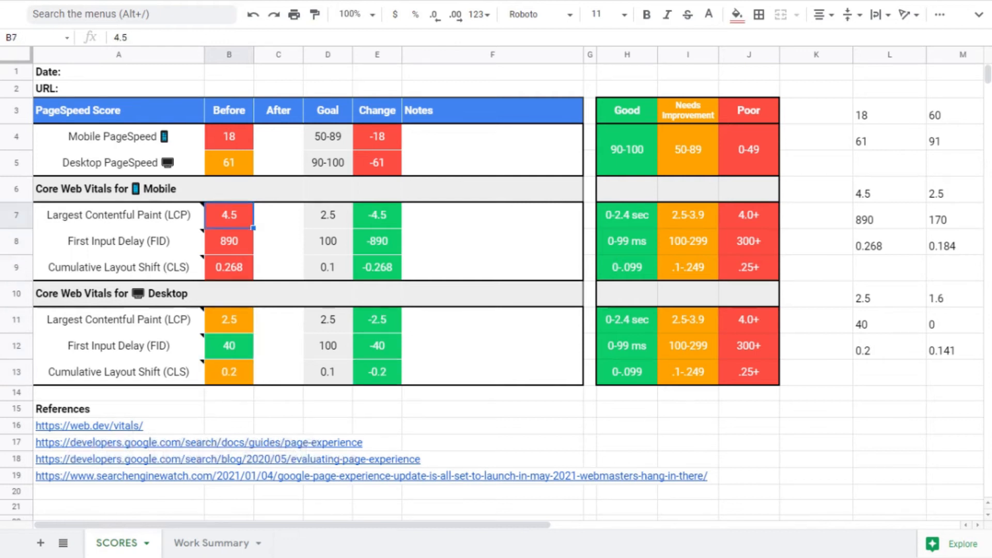
{"action": "key", "text": "Up"}
{"action": "key", "text": "Up"}
{"action": "key", "text": "Up"}
{"action": "key", "text": "Right"}
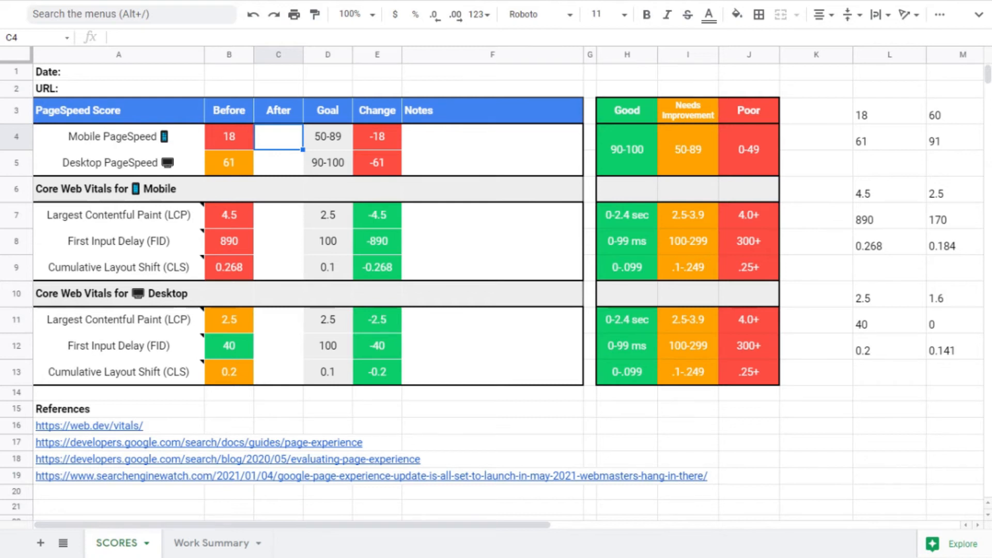
{"action": "type", "text": "60"}
{"action": "key", "text": "Return"}
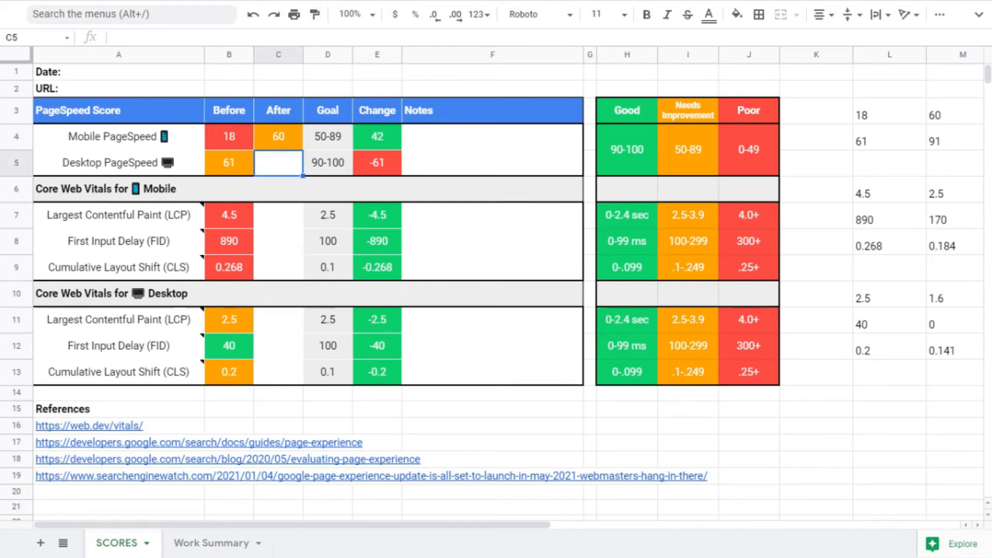
{"action": "type", "text": "91"}
{"action": "key", "text": "Return"}
{"action": "key", "text": "Down"}
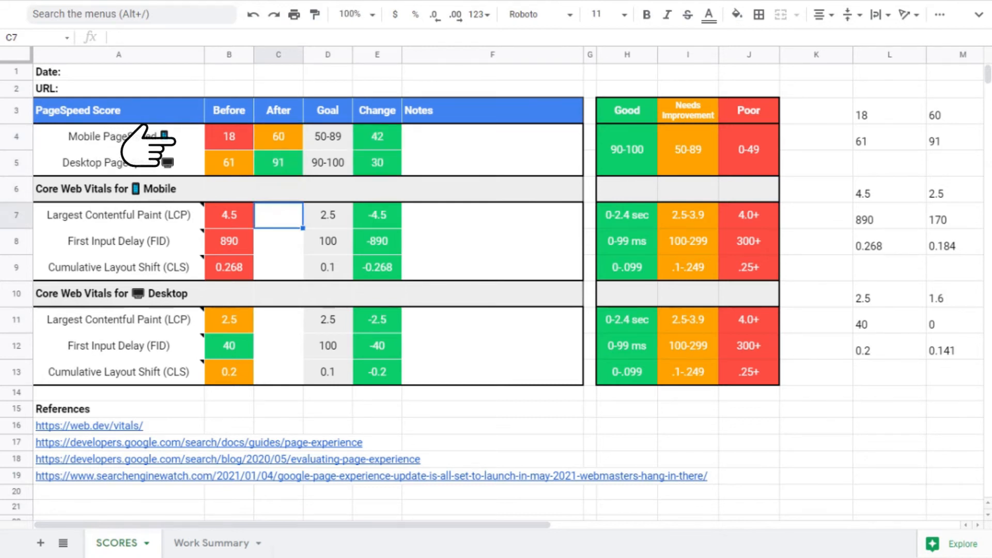
- Enter the mobile After values 2.5, 0.184 and 1.6 for LCP, FID and CLS
{"action": "type", "text": "2.5"}
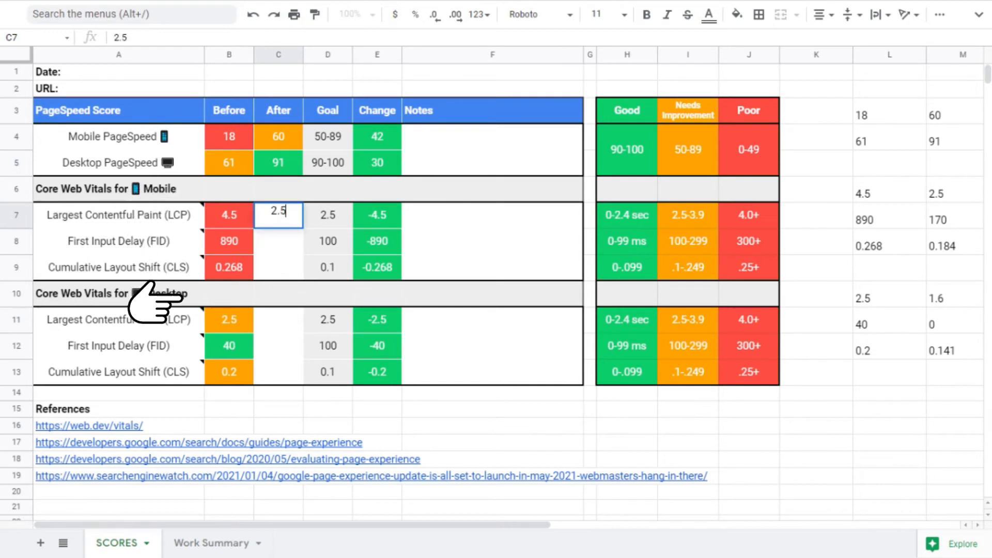
{"action": "key", "text": "Return"}
{"action": "type", "text": ".184"}
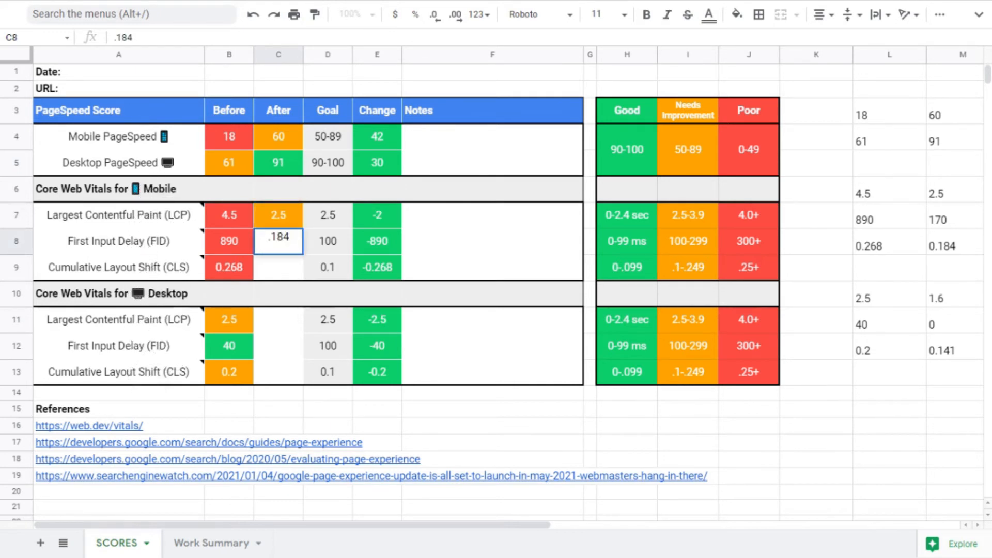
{"action": "key", "text": "Return"}
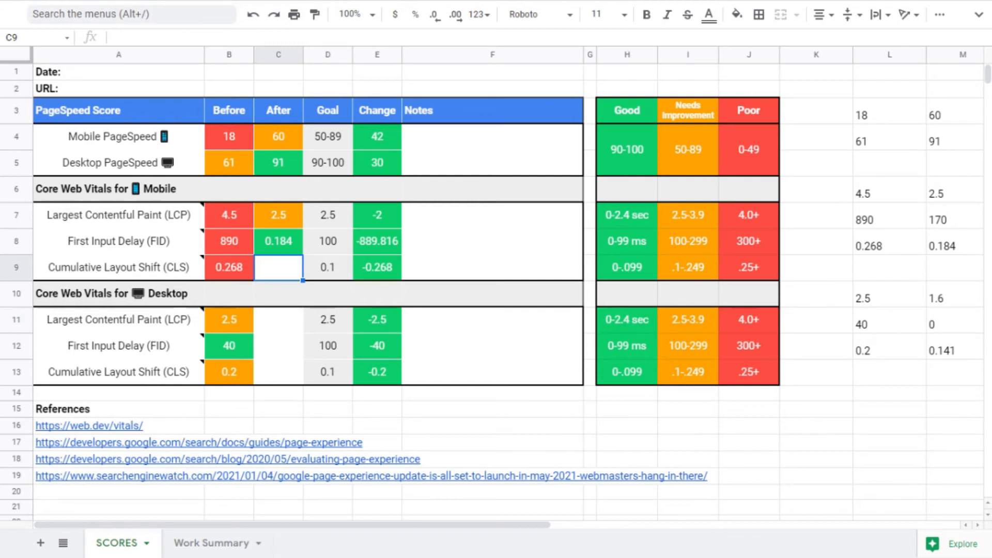
{"action": "type", "text": "1.6"}
{"action": "key", "text": "Return"}
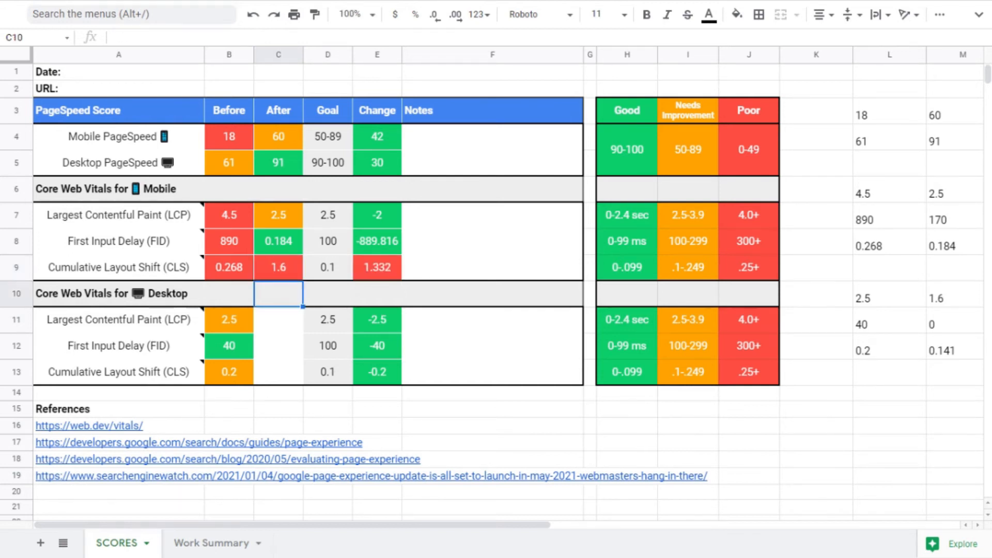
{"action": "key", "text": "Return"}
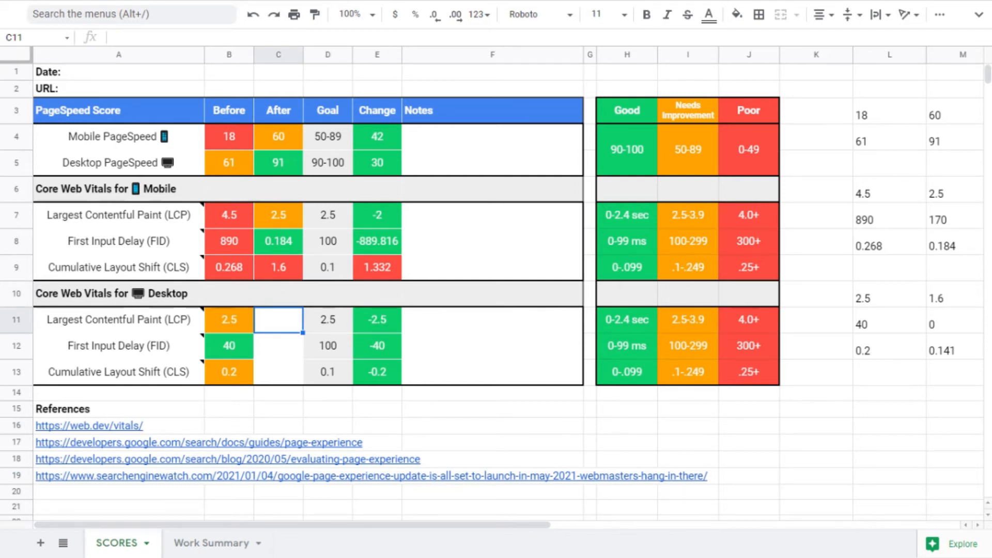
- Change the mobile Cumulative Layout Shift After value to 0.184
{"action": "key", "text": "Up"}
{"action": "key", "text": "Up"}
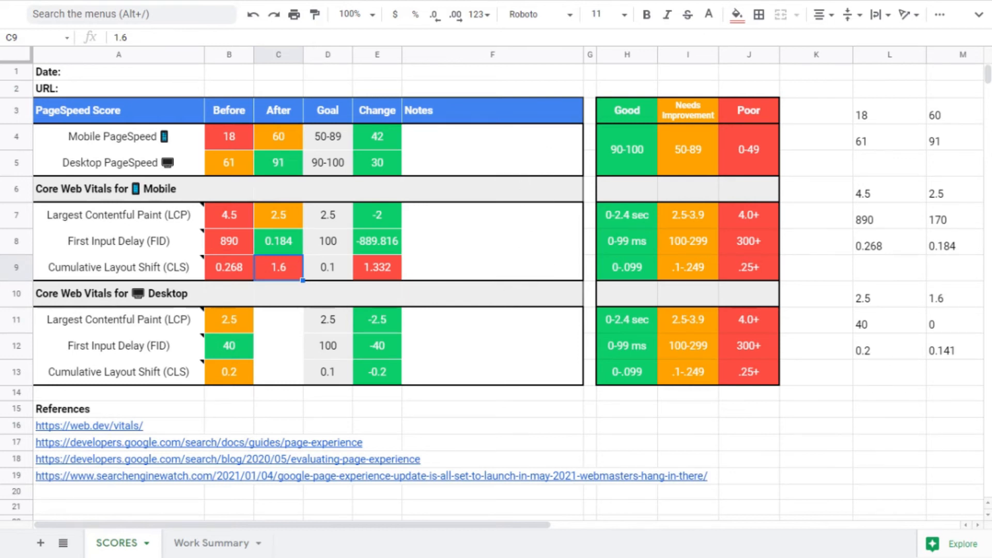
{"action": "key", "text": "Left"}
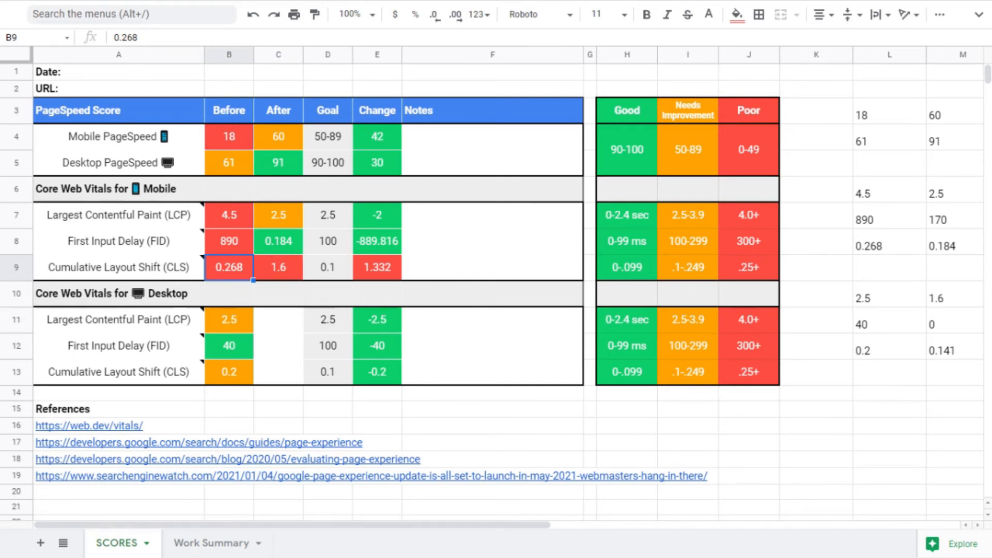
{"action": "key", "text": "Right"}
{"action": "type", "text": ".184"}
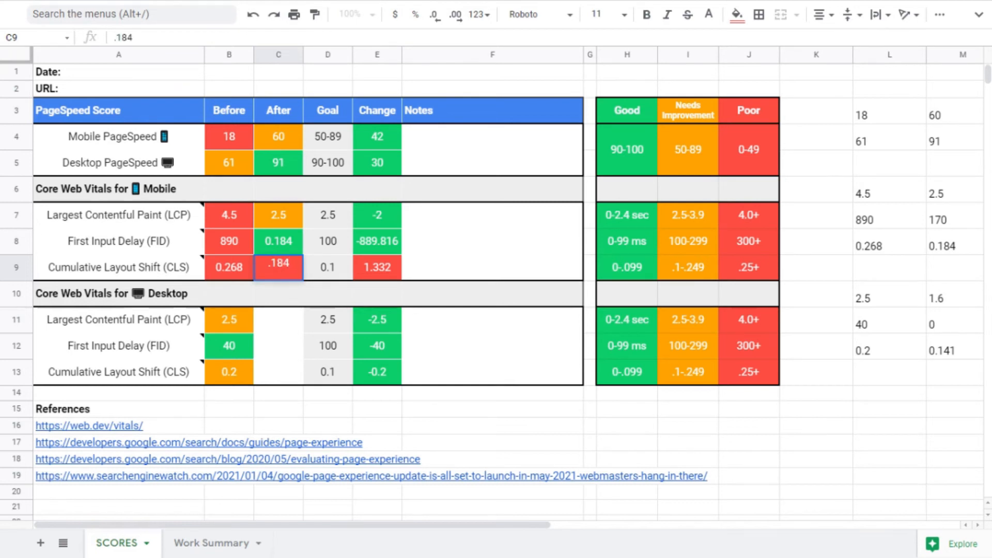
{"action": "key", "text": "Return"}
{"action": "key", "text": "Down"}
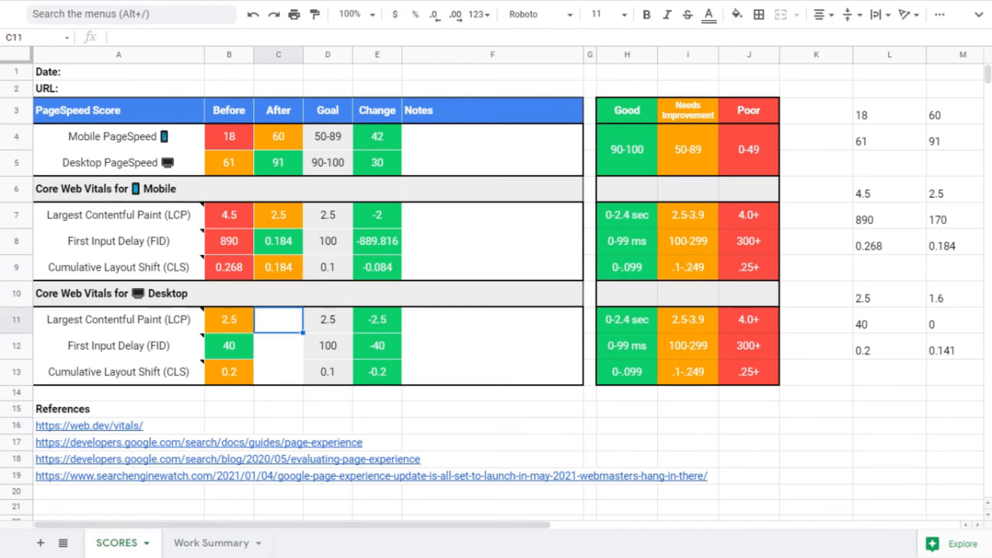
- Enter the desktop After values 1.6, 0 and 0.141 for LCP, FID and CLS
{"action": "type", "text": "1"}
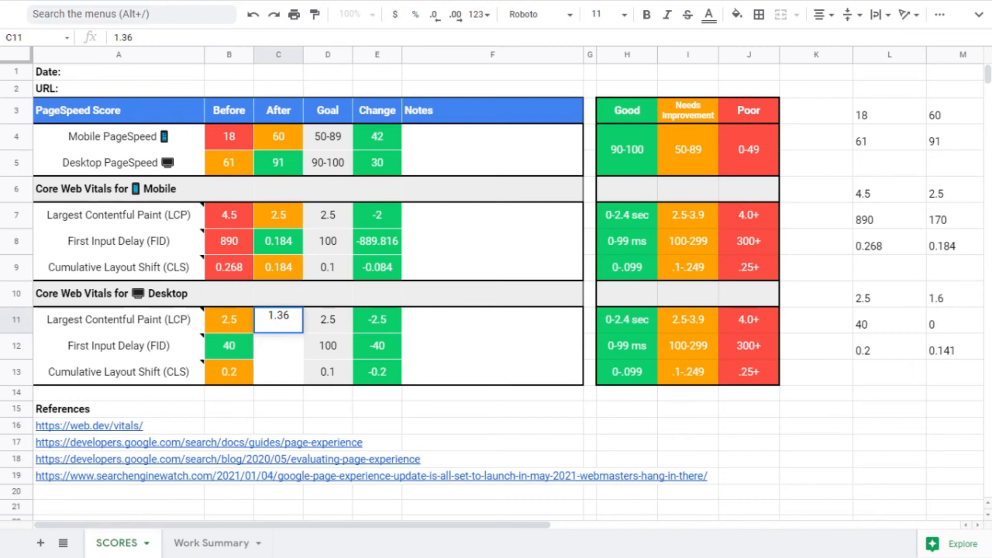
{"action": "type", "text": ".6"}
{"action": "key", "text": "Return"}
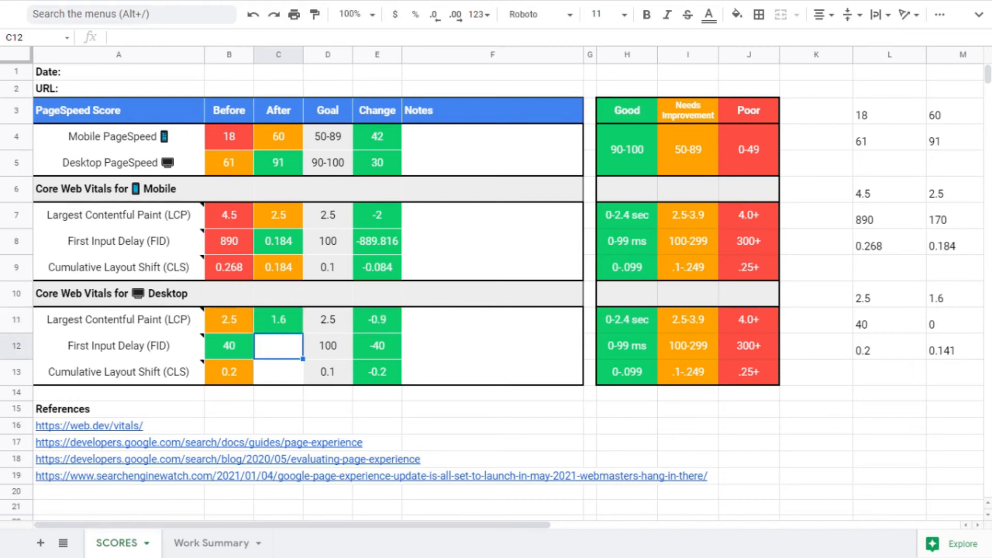
{"action": "type", "text": "0"}
{"action": "key", "text": "Return"}
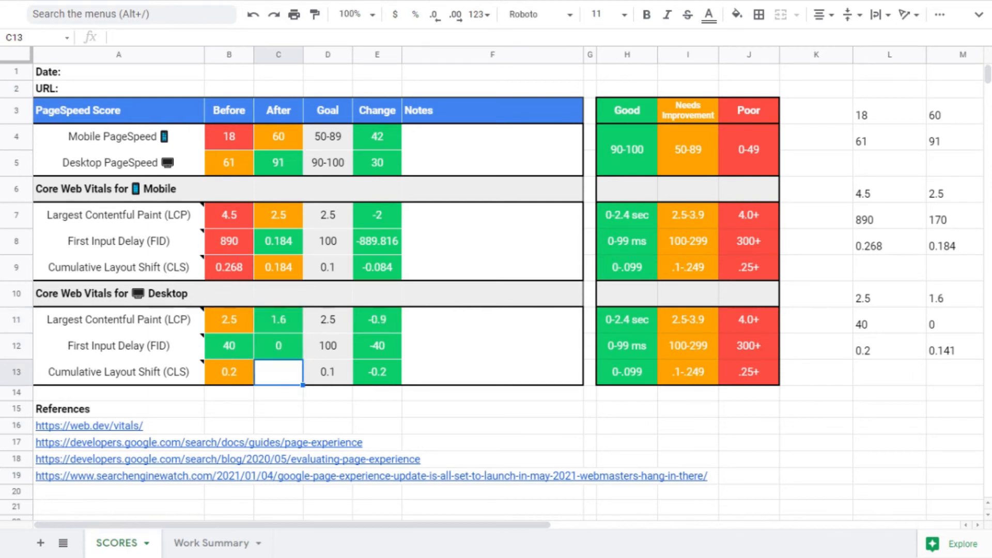
{"action": "type", "text": "0.141"}
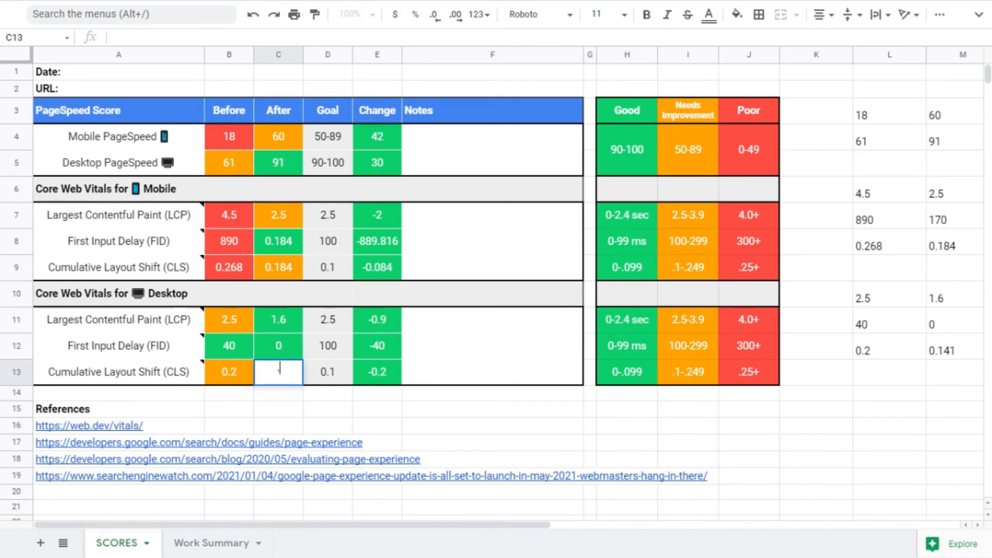
{"action": "key", "text": "Return"}
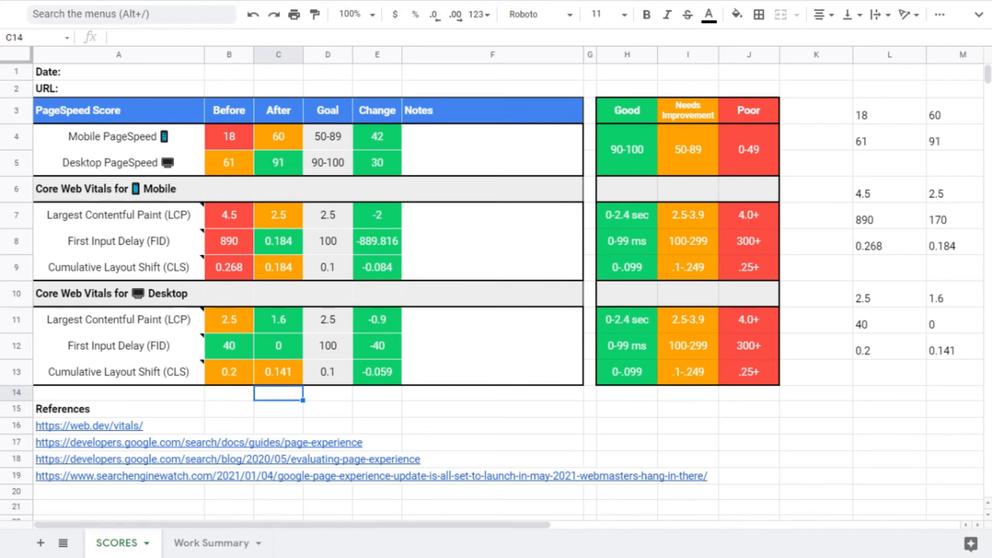
- Duplicate the SCORES sheet as a new copy
{"action": "key", "text": "ctrl+Home"}
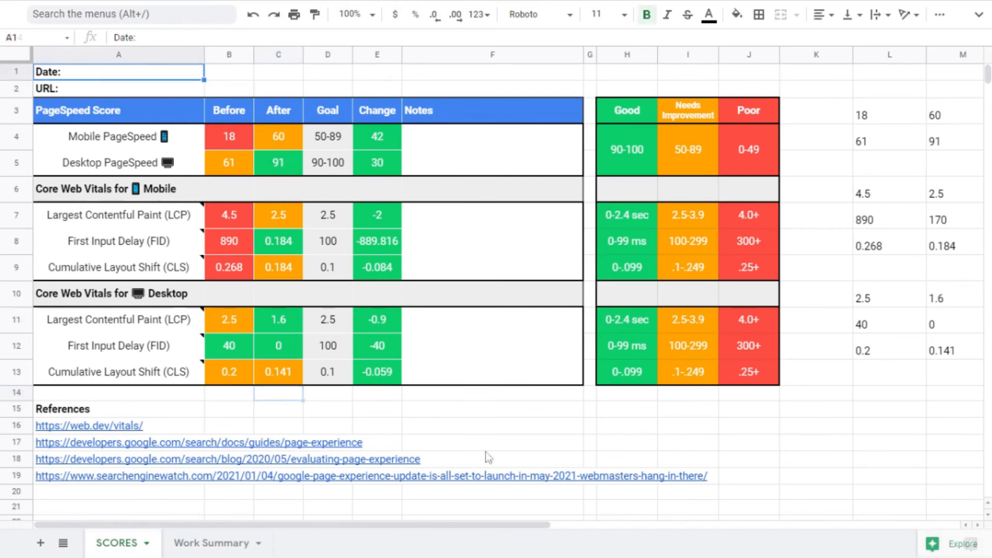
{"action": "left_click", "coordinate": [146, 543]}
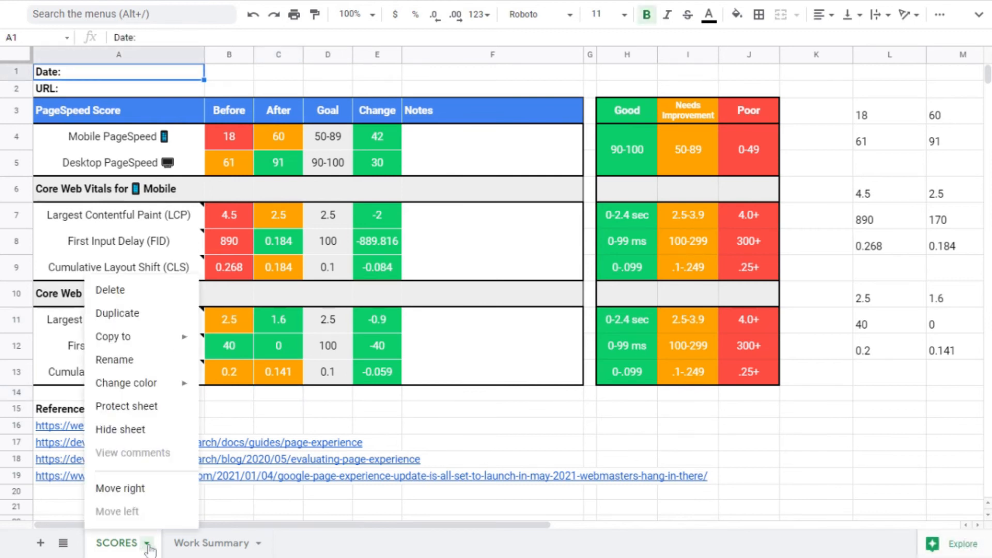
{"action": "left_click", "coordinate": [127, 320]}
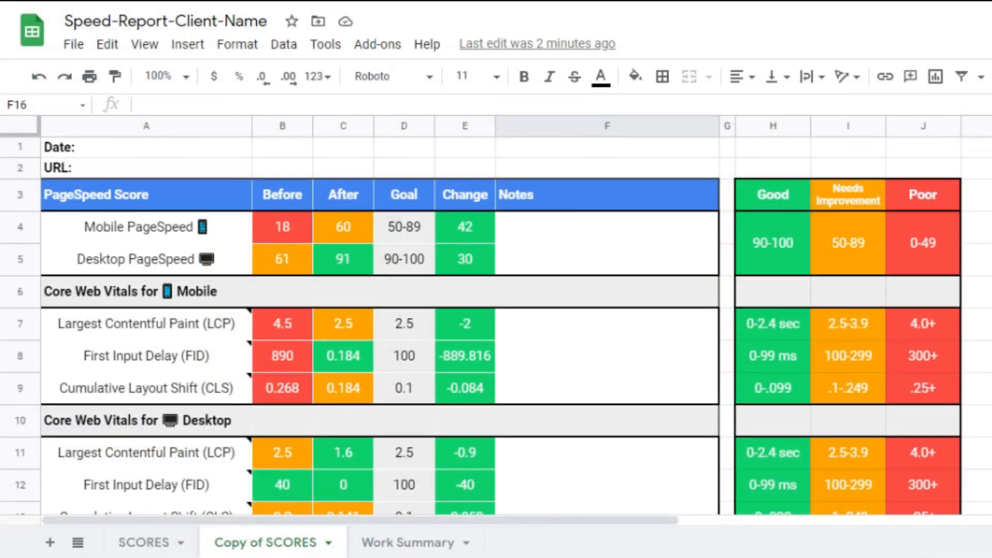
- Start downloading the spreadsheet as a PDF document and set the export to cover the whole workbook
{"action": "left_click", "coordinate": [67, 47]}
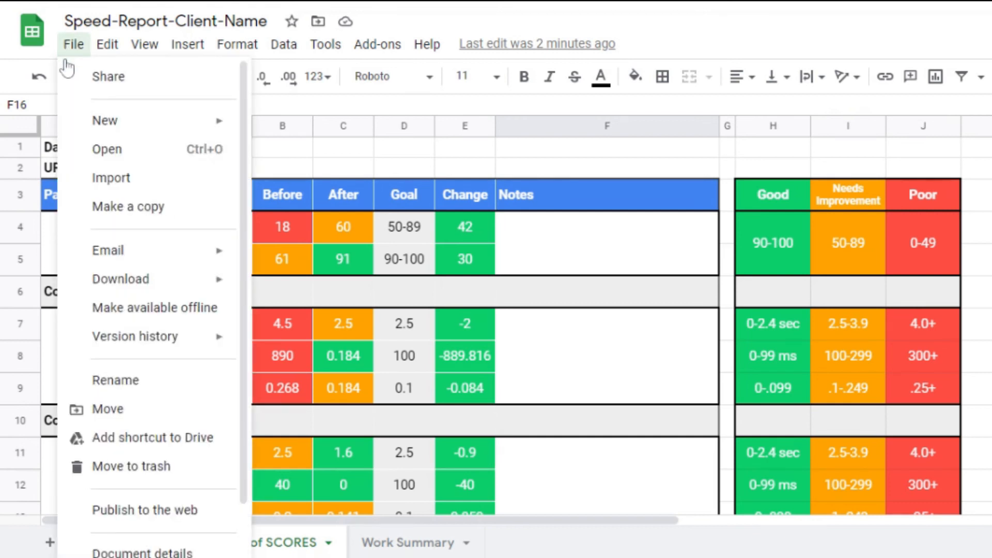
{"action": "mouse_move", "coordinate": [129, 281]}
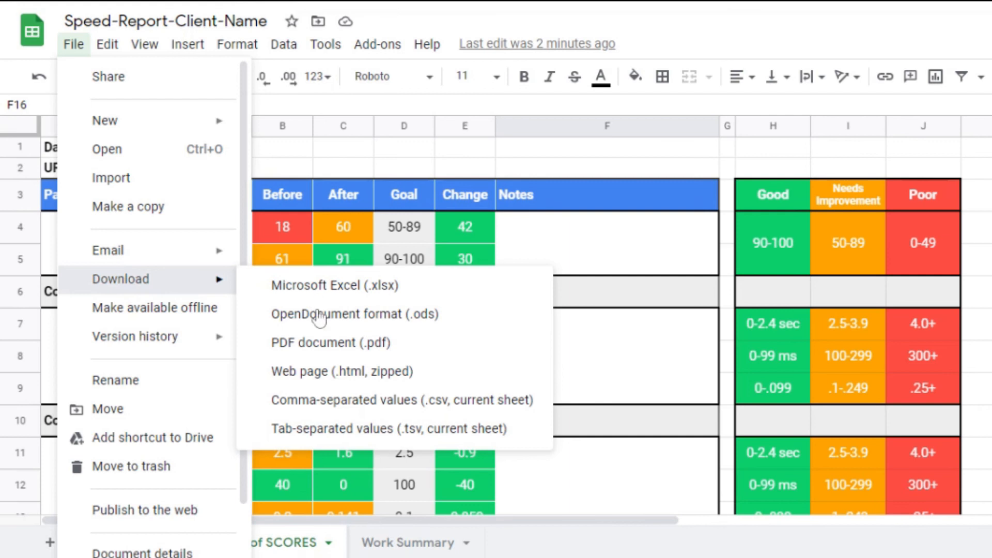
{"action": "left_click", "coordinate": [320, 342]}
{"action": "left_click", "coordinate": [798, 101]}
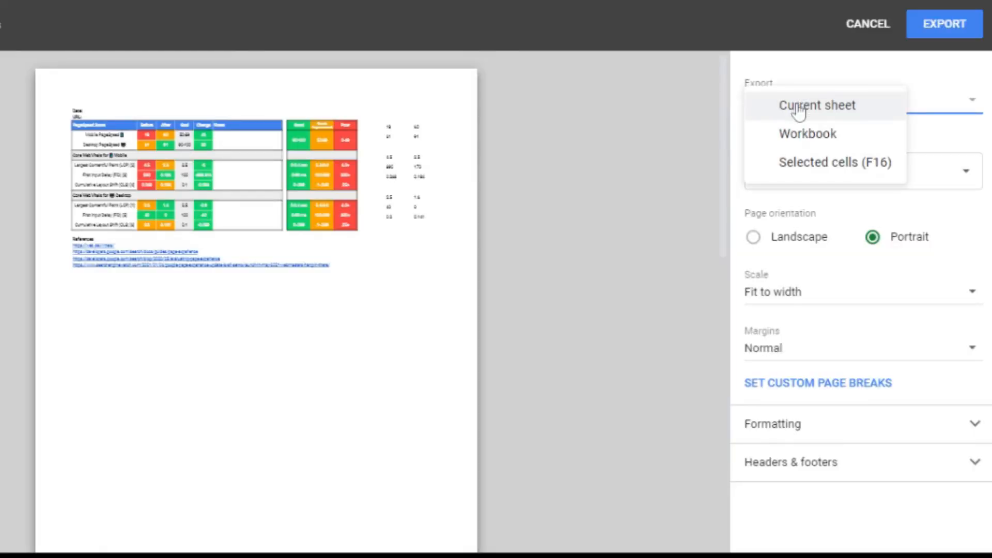
{"action": "left_click", "coordinate": [799, 135]}
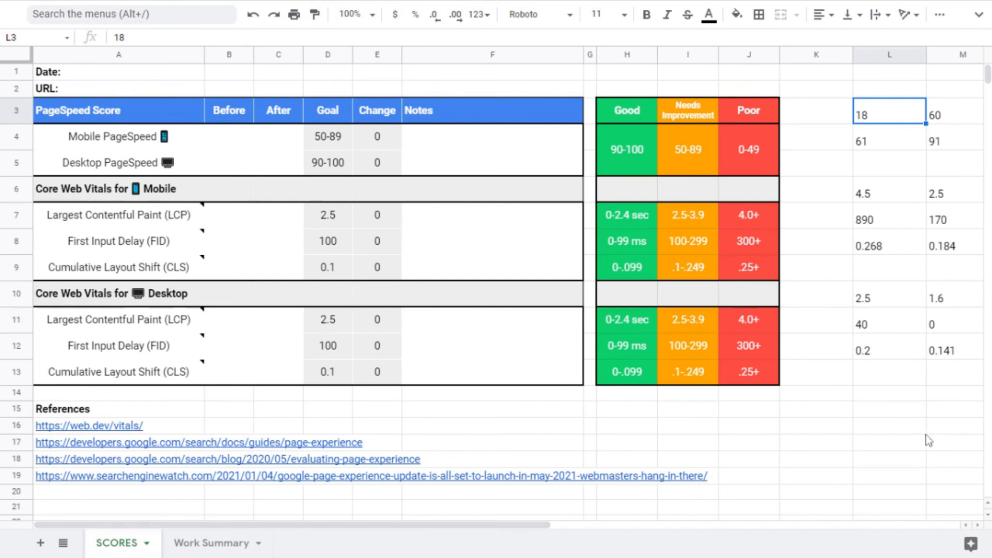
- Enter the Before PageSpeed scores 18 for mobile and 61 for desktop, plus 4.5 for mobile LCP Before
{"action": "left_click", "coordinate": [237, 138]}
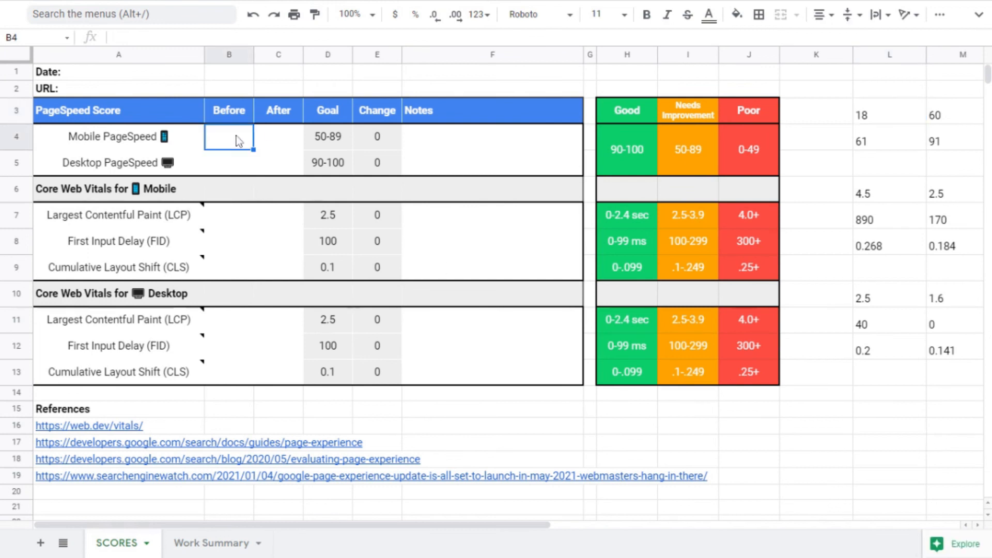
{"action": "type", "text": "18"}
{"action": "key", "text": "Return"}
{"action": "type", "text": "61"}
{"action": "key", "text": "Return"}
{"action": "key", "text": "Down"}
{"action": "type", "text": "4.5"}
{"action": "key", "text": "Return"}
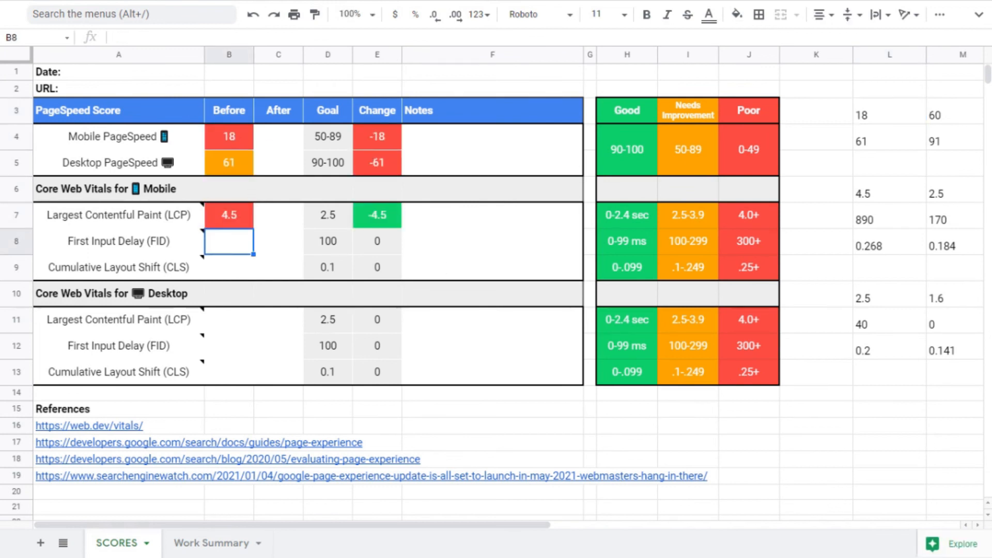
- Enter the mobile Before values 890 for First Input Delay and 0.268 for Cumulative Layout Shift
{"action": "type", "text": "890"}
{"action": "key", "text": "Return"}
{"action": "type", "text": "0.268"}
{"action": "key", "text": "Return"}
- Enter the desktop Before values 2.5, 40 and 0.2 for LCP, FID and CLS
{"action": "key", "text": "Down"}
{"action": "type", "text": "2.5"}
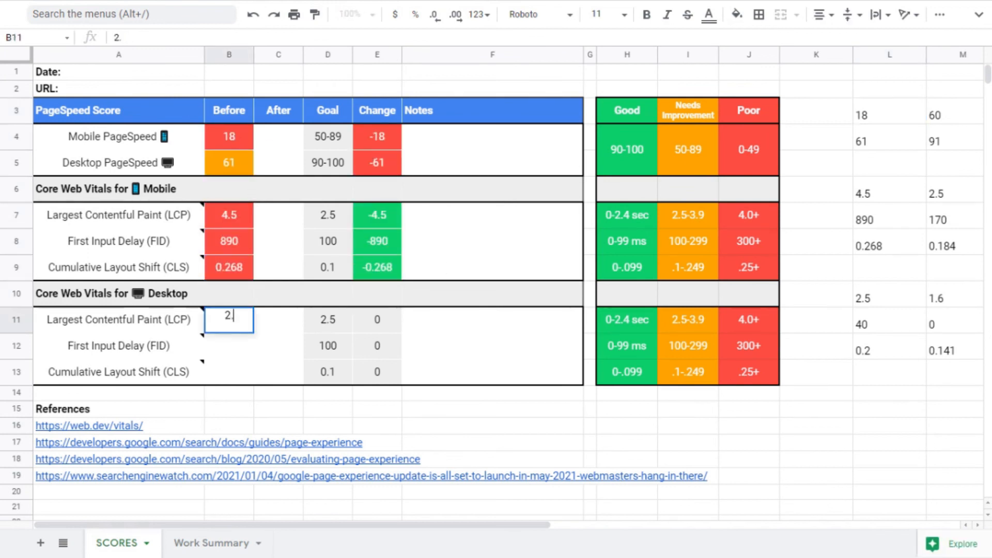
{"action": "key", "text": "Return"}
{"action": "type", "text": "40"}
{"action": "key", "text": "Return"}
{"action": "type", "text": "0.2"}
- Enter the After PageSpeed scores 60 for mobile and 91 for desktop
{"action": "key", "text": "Return"}
{"action": "left_click", "coordinate": [278, 137]}
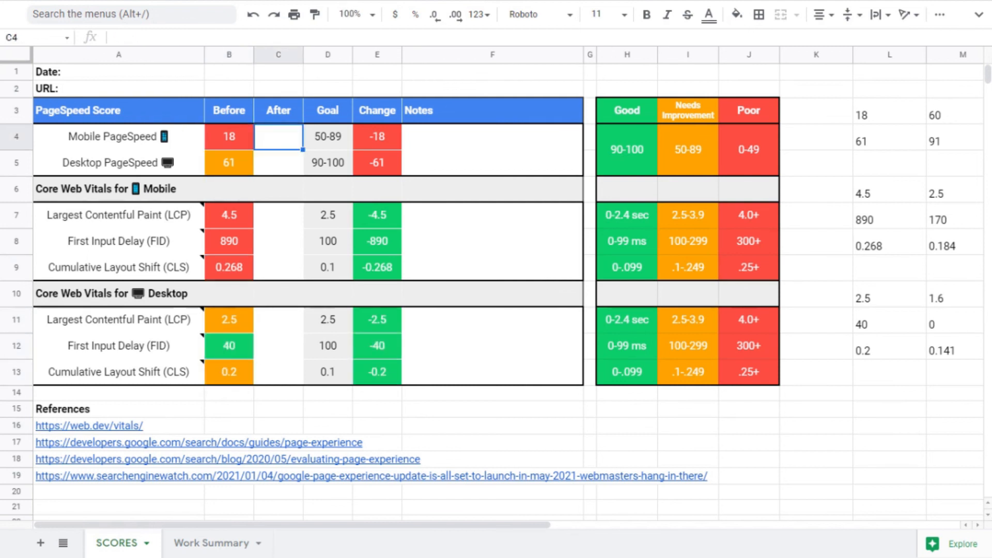
{"action": "type", "text": "60"}
{"action": "key", "text": "Return"}
{"action": "type", "text": "91"}
- Enter the mobile After values 2.5, 0.184 and 1.6 for LCP, FID and CLS
{"action": "key", "text": "Return"}
{"action": "key", "text": "Down"}
{"action": "type", "text": "2.5"}
{"action": "key", "text": "Return"}
{"action": "type", "text": "0.184"}
{"action": "key", "text": "Return"}
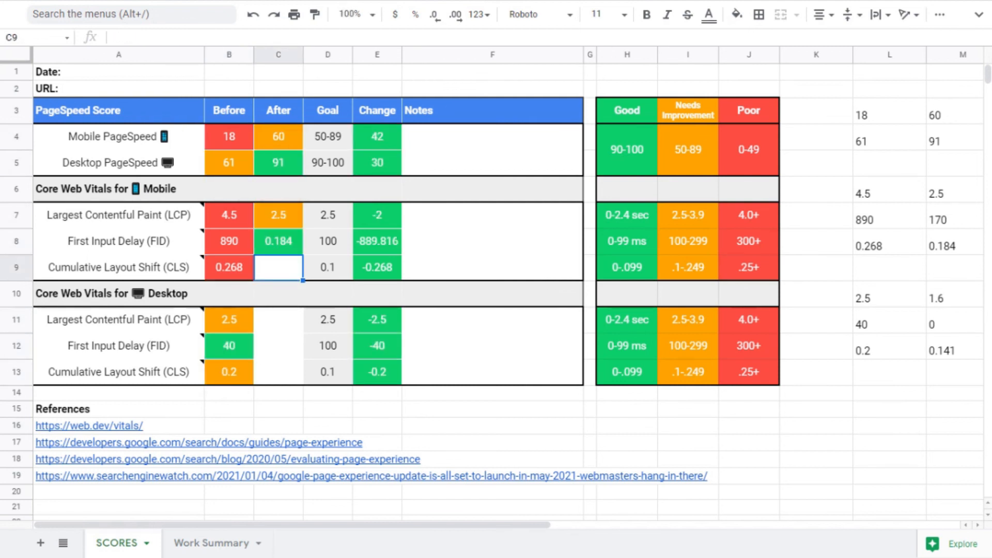
{"action": "type", "text": "1.6"}
- Change the mobile Cumulative Layout Shift After value to 0.184
{"action": "key", "text": "Return"}
{"action": "key", "text": "Down"}
{"action": "left_click", "coordinate": [278, 267]}
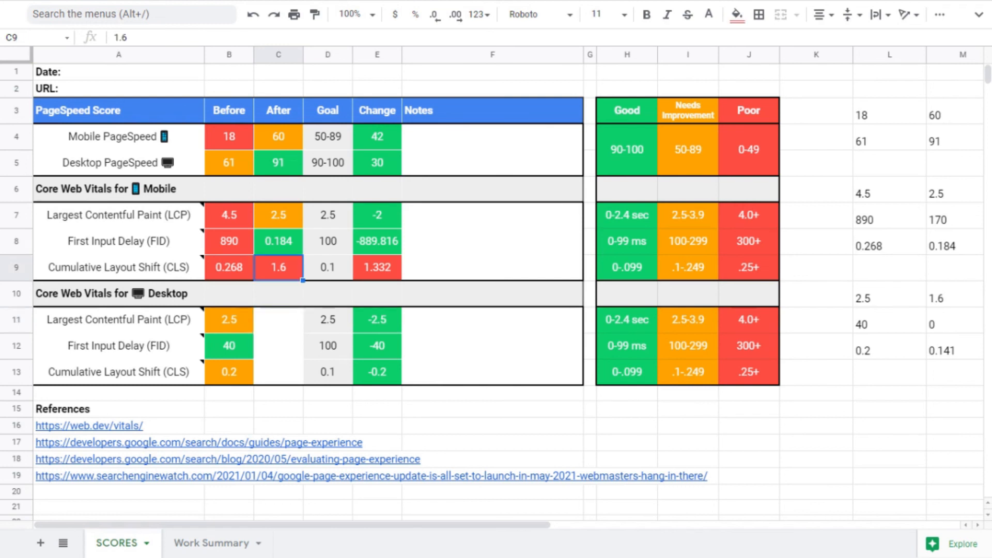
{"action": "key", "text": "Left"}
{"action": "key", "text": "Right"}
{"action": "type", "text": ".184"}
- Enter the desktop After values 1.6, 0 and 0.141 for LCP, FID and CLS
{"action": "key", "text": "Return"}
{"action": "key", "text": "Down"}
{"action": "type", "text": "1.6"}
{"action": "key", "text": "Return"}
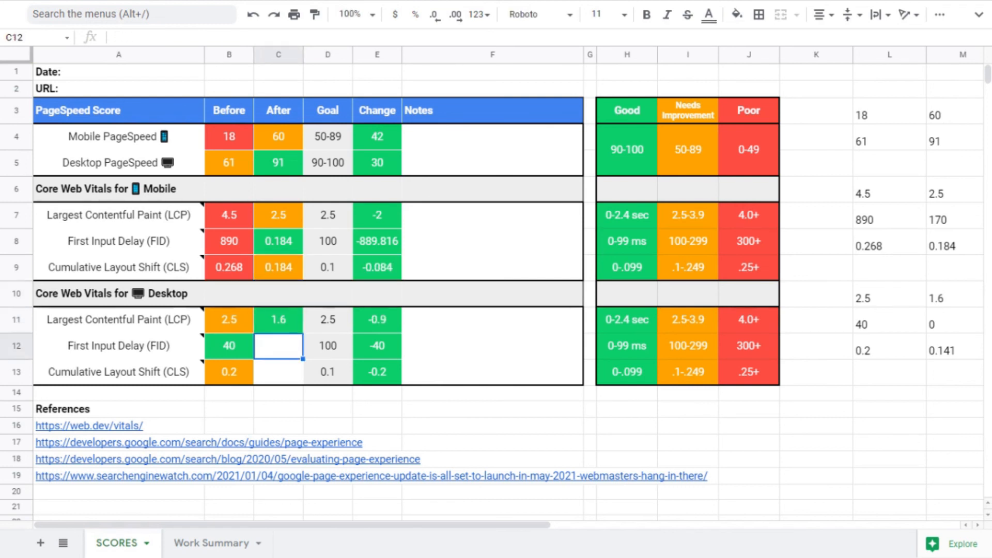
{"action": "type", "text": "0"}
{"action": "key", "text": "Return"}
{"action": "type", "text": "0.141"}
{"action": "key", "text": "Return"}
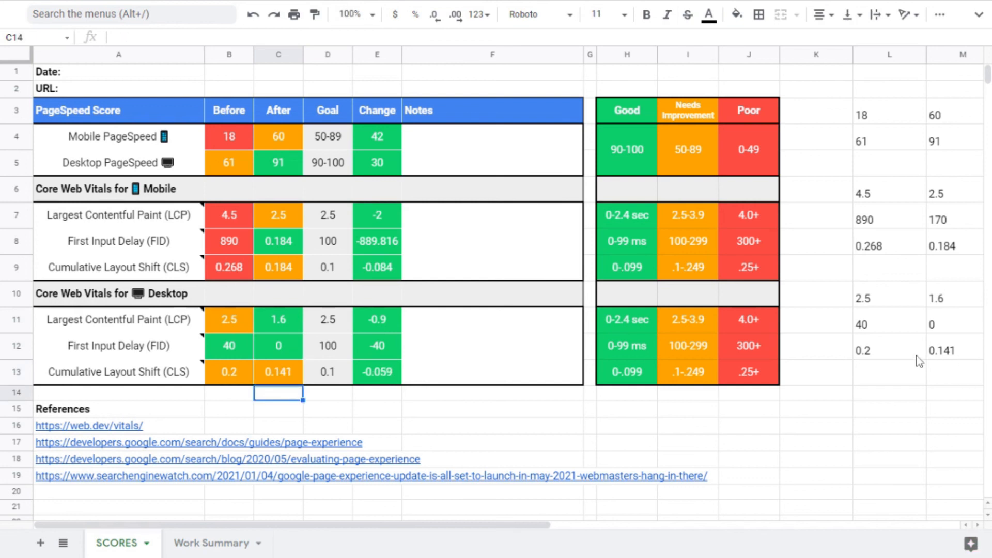